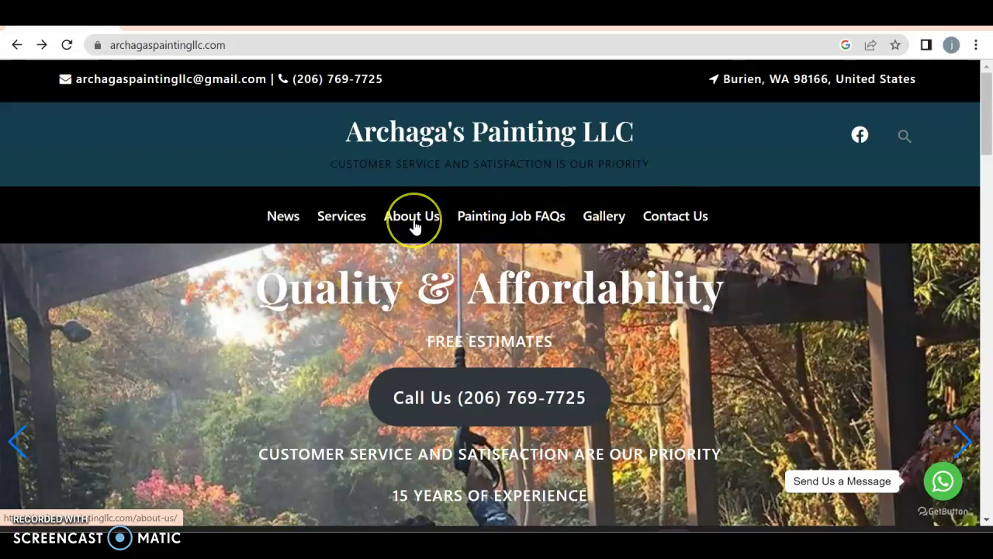
Review the Archaga's Painting LLC home page, covering its hero banner, top services cards and latest news posts.
scroll(413, 224, down, 1)
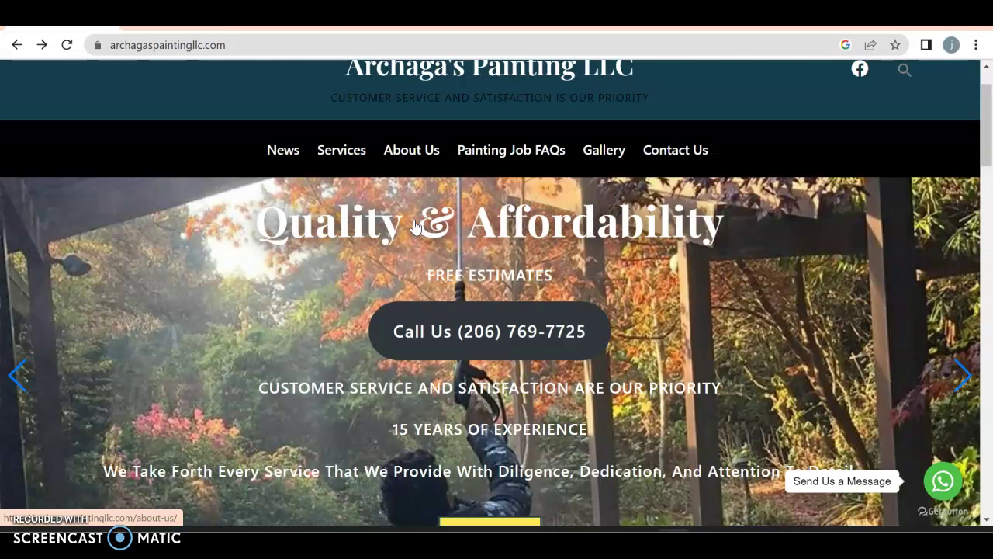
scroll(415, 225, down, 3)
scroll(415, 225, down, 9)
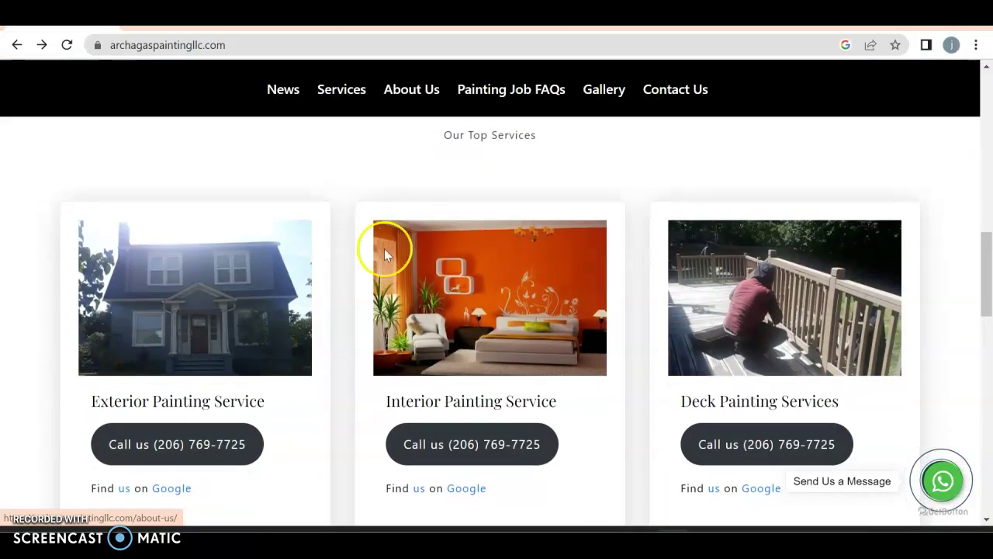
scroll(593, 364, down, 3)
scroll(592, 363, down, 2)
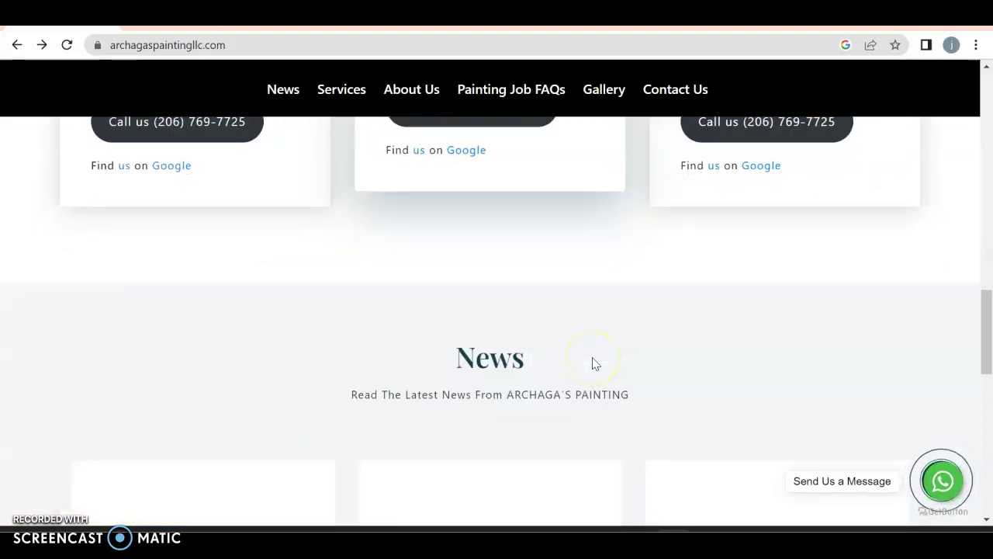
scroll(593, 363, up, 4)
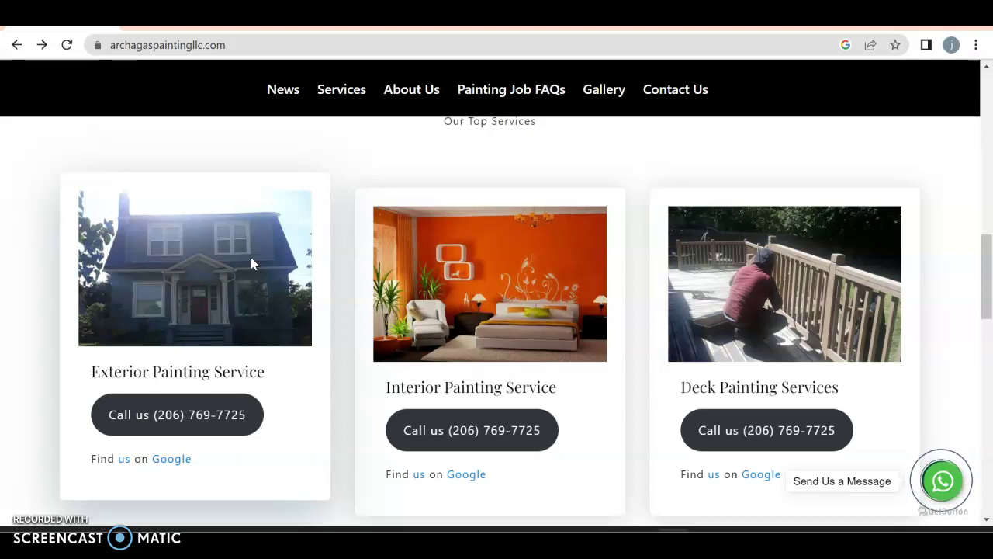
scroll(251, 258, down, 6)
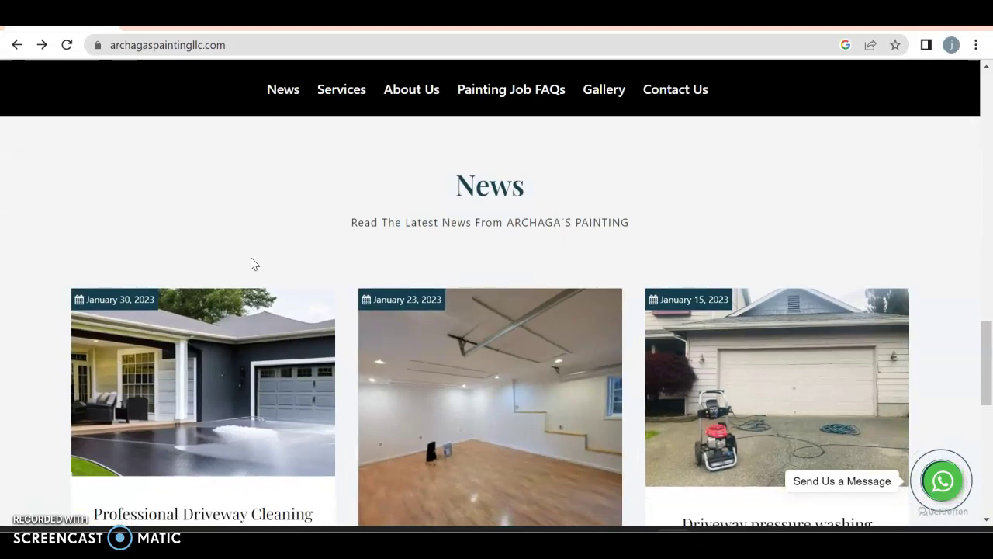
scroll(251, 264, down, 3)
scroll(251, 260, up, 3)
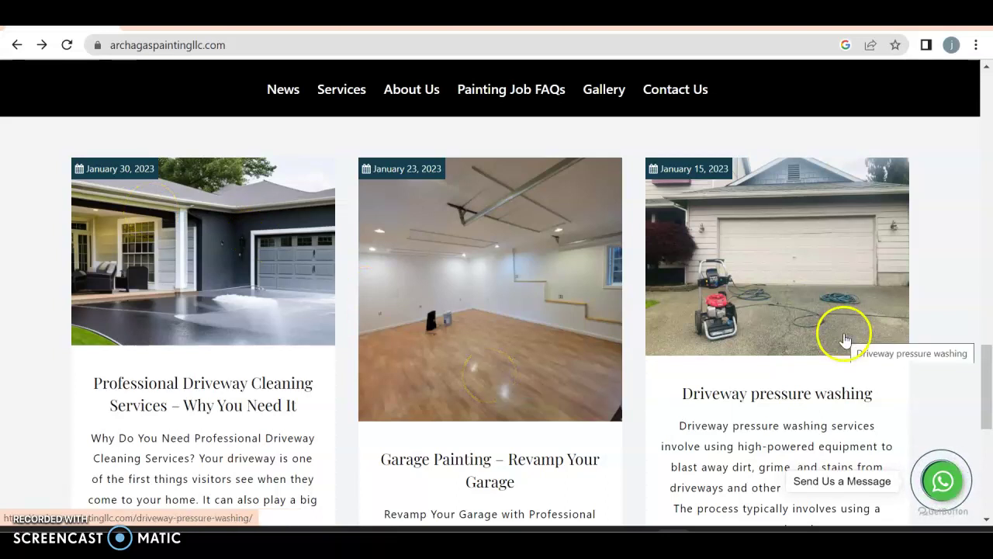
scroll(841, 297, down, 3)
scroll(842, 297, down, 3)
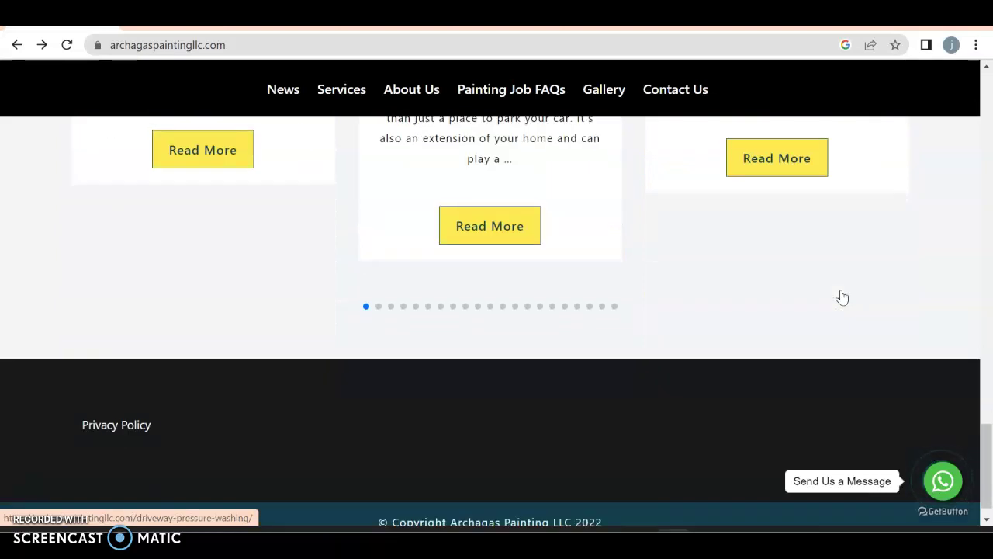
scroll(465, 325, up, 20)
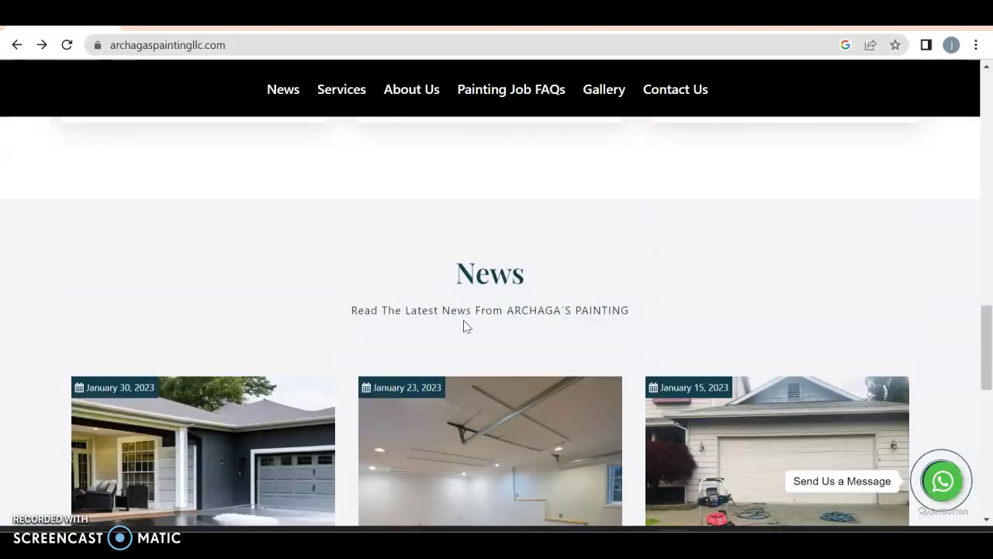
Go to the Ahrefs overview of archagaspaintingllc.com, dismiss the browser notification and open the site's paid keywords report.
key(alt+Right)
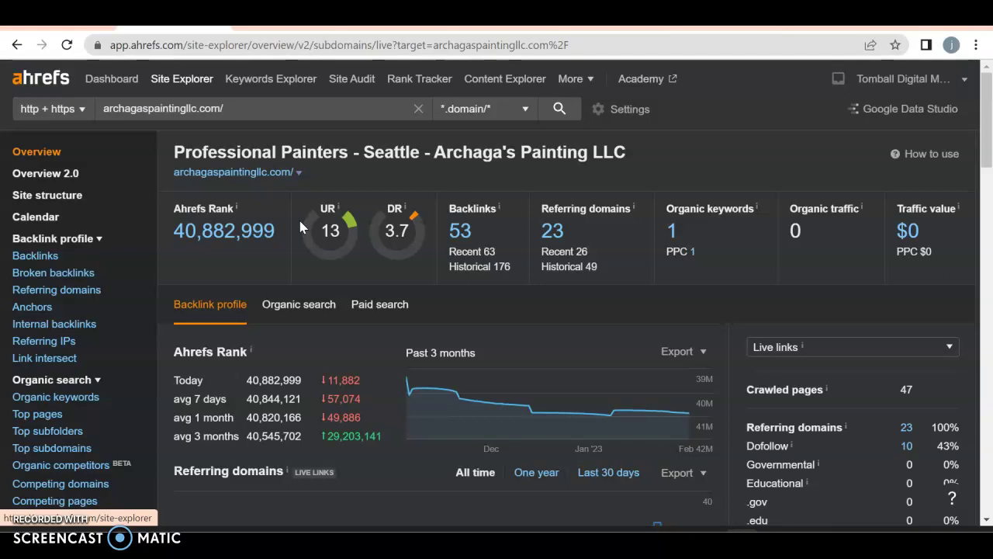
click(443, 248)
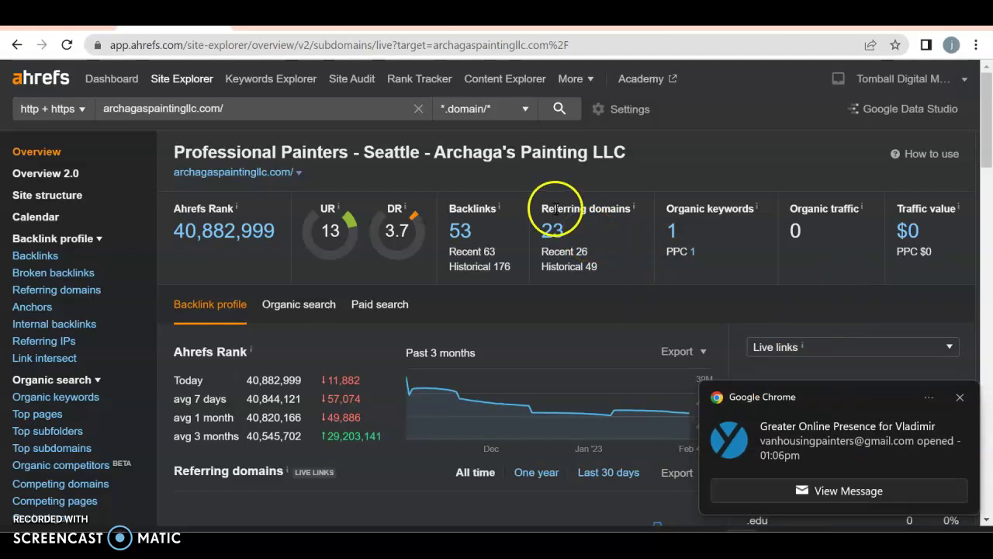
click(959, 398)
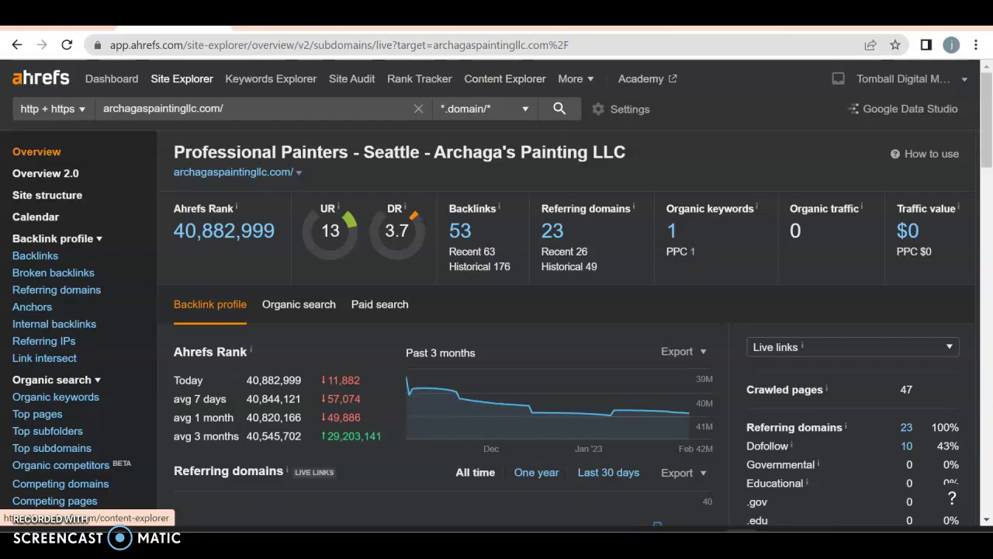
click(672, 231)
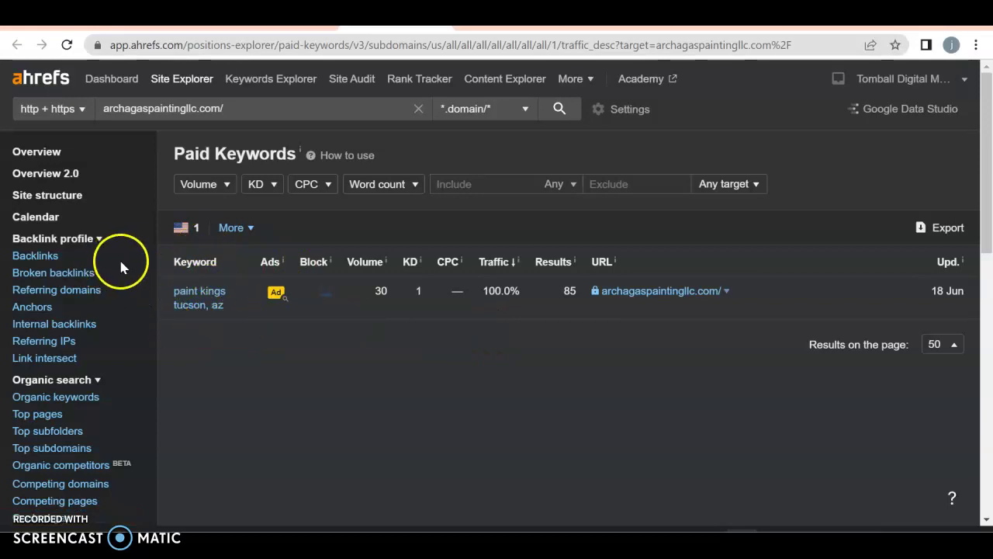
Switch to the Google results for "painters seattle wa" and highlight the search query.
key(ctrl+Tab)
key(ctrl+Tab)
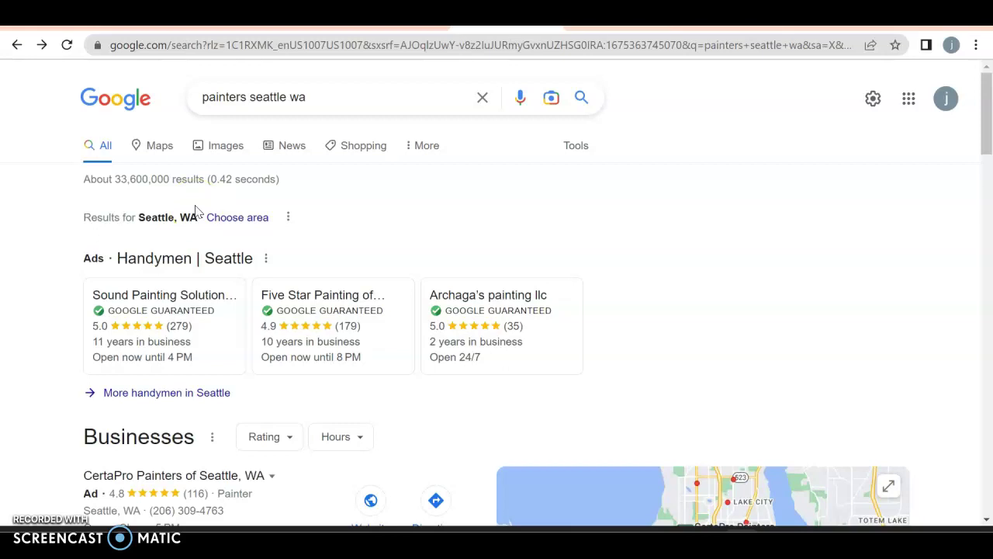
scroll(196, 211, down, 3)
scroll(196, 213, up, 2)
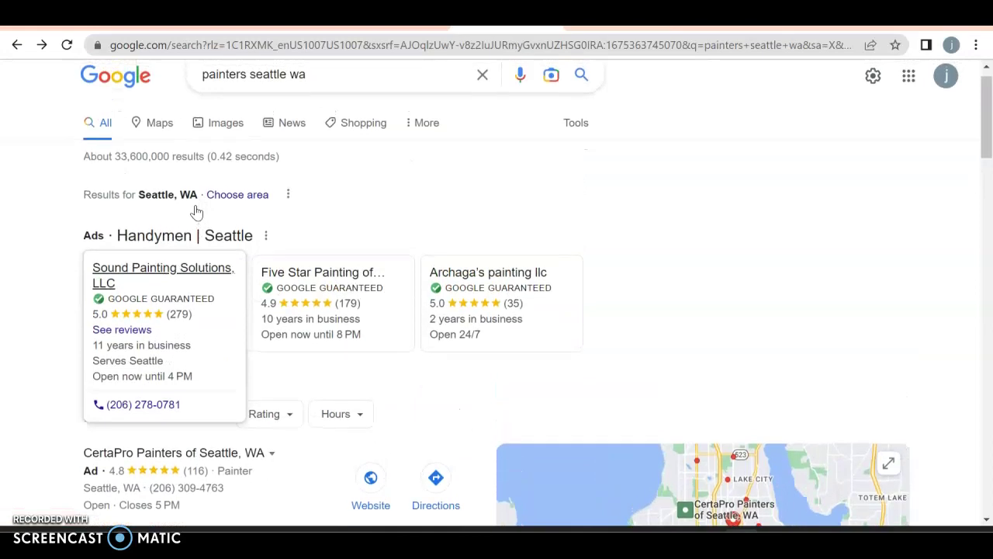
mouse_move(318, 75)
mouse_down()
mouse_move(215, 73)
mouse_move(190, 90)
mouse_up()
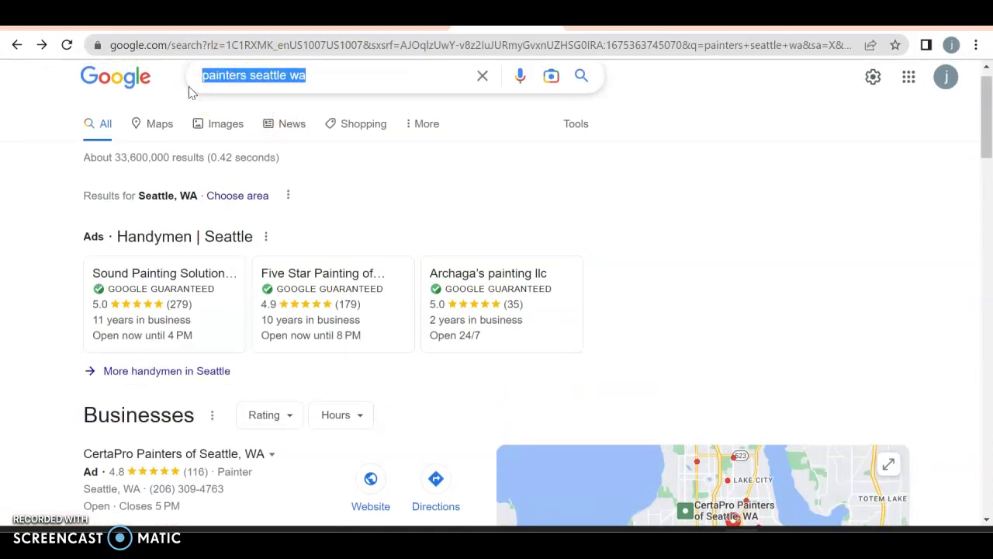
triple_click(233, 78)
Examine the Seattle painter results, including the guaranteed ads, business listings, map, Yelp entry and People also ask questions.
scroll(277, 240, down, 2)
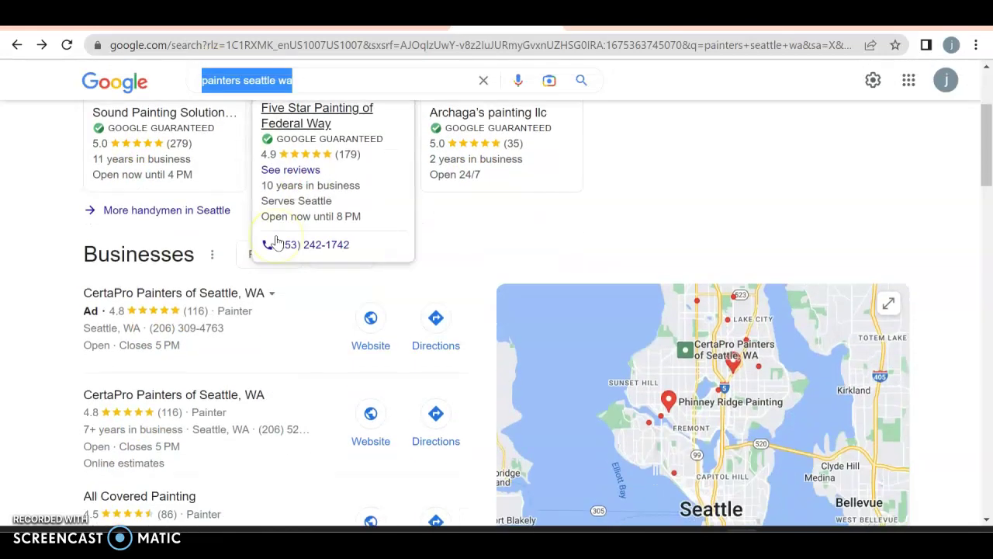
scroll(82, 283, down, 2)
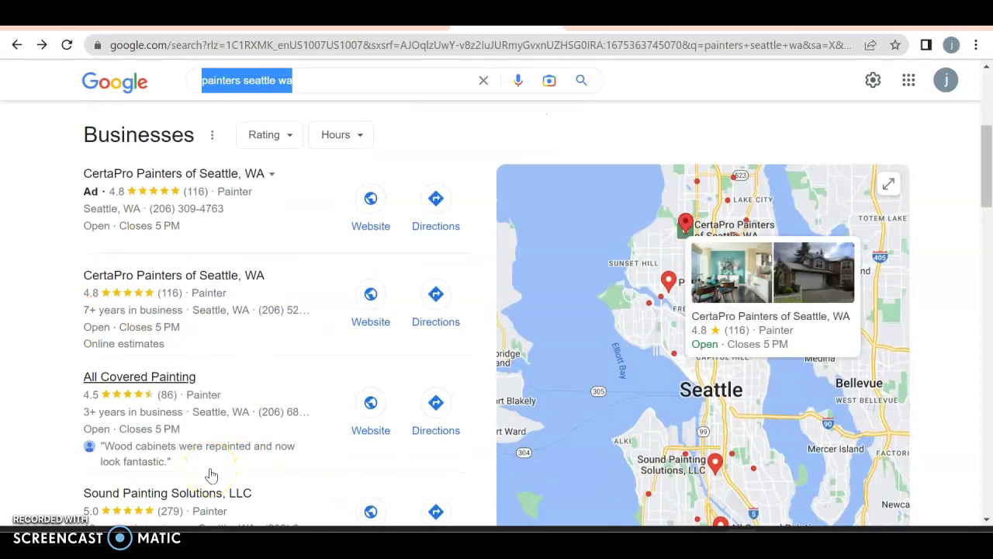
scroll(211, 475, down, 1)
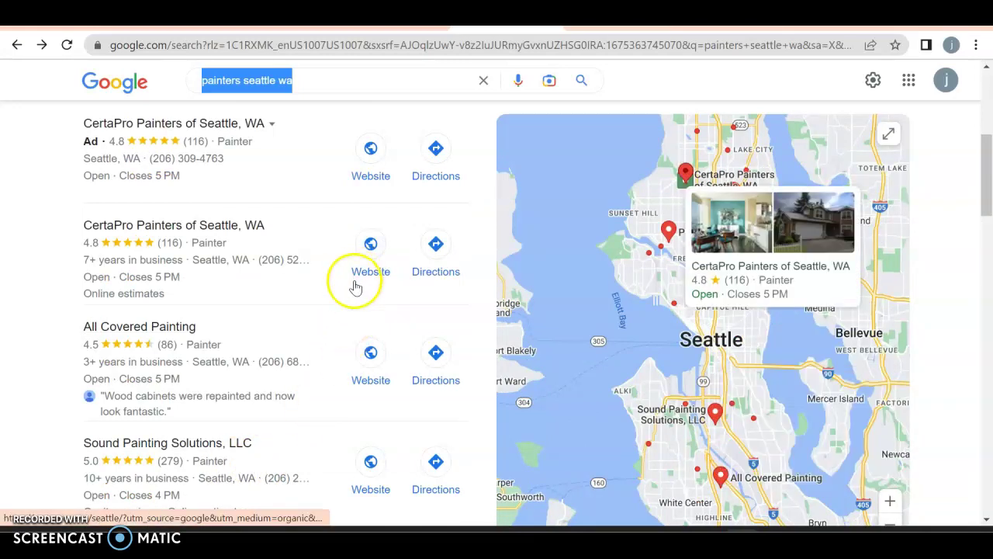
scroll(193, 414, down, 1)
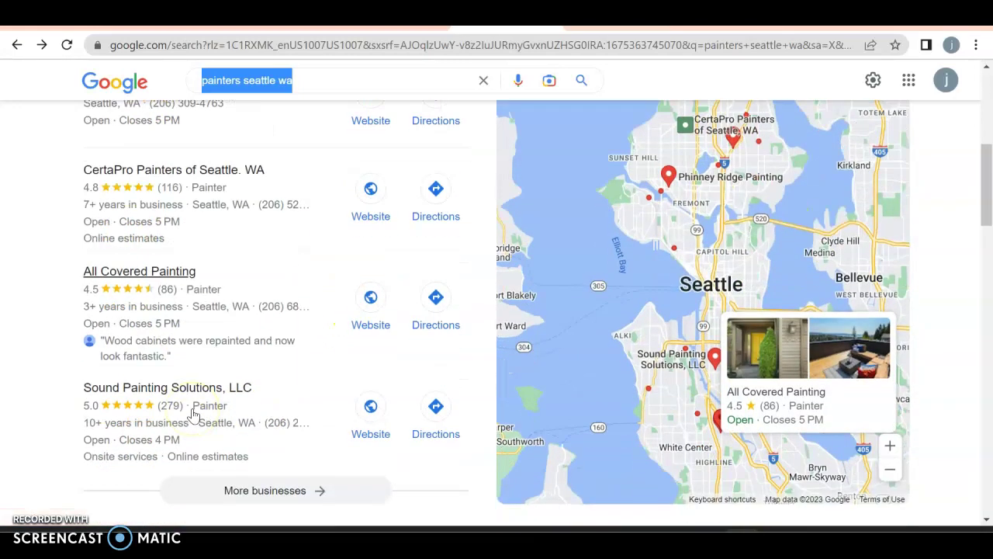
scroll(194, 415, down, 5)
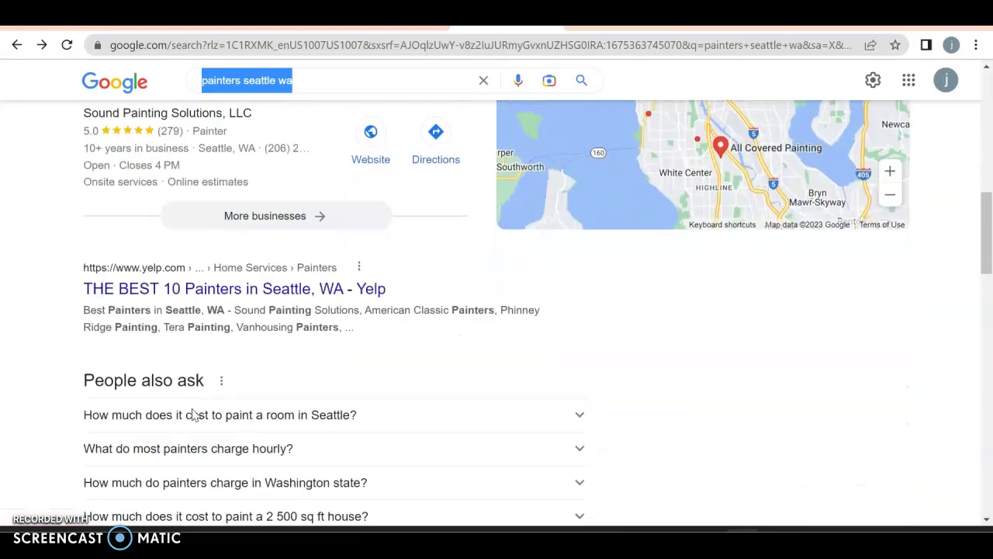
click(198, 301)
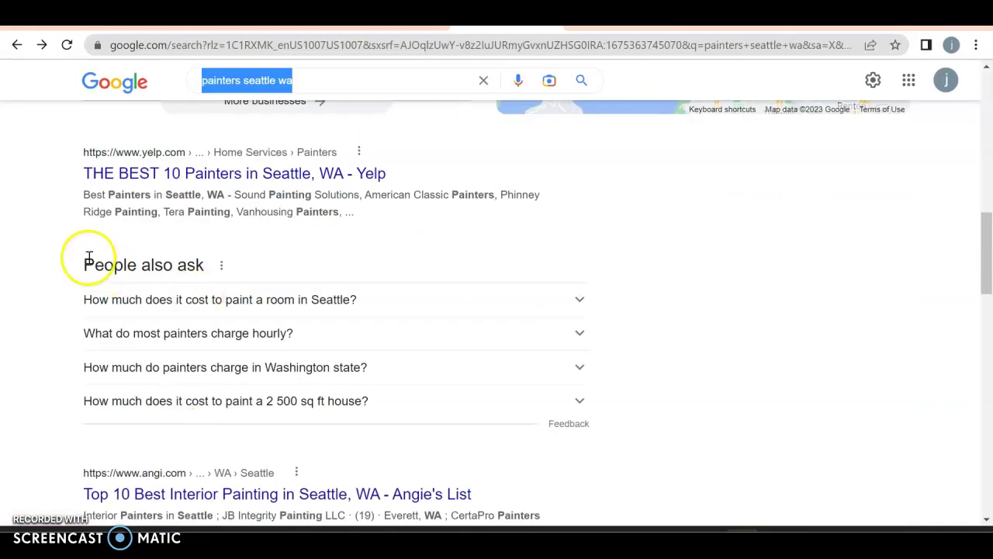
click(41, 247)
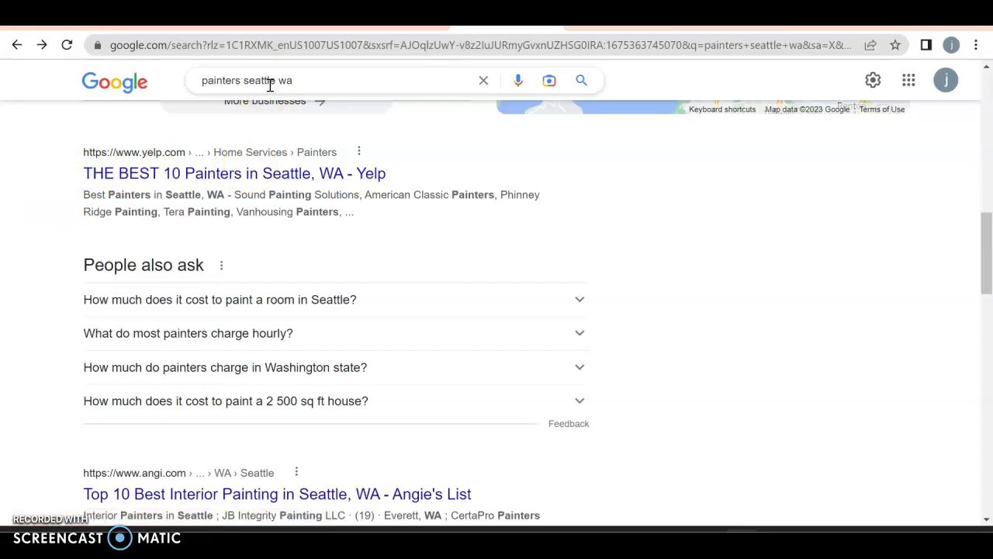
click(109, 238)
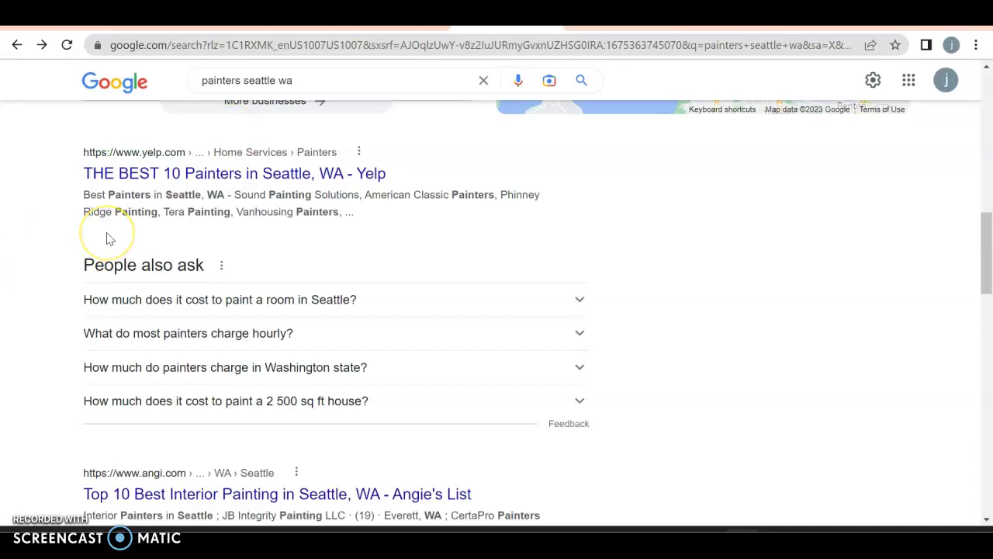
scroll(109, 239, down, 5)
Open the competitor site soundpaintingsolutions.com and inspect its navigation options and the service cards under How We Can Help You.
click(145, 256)
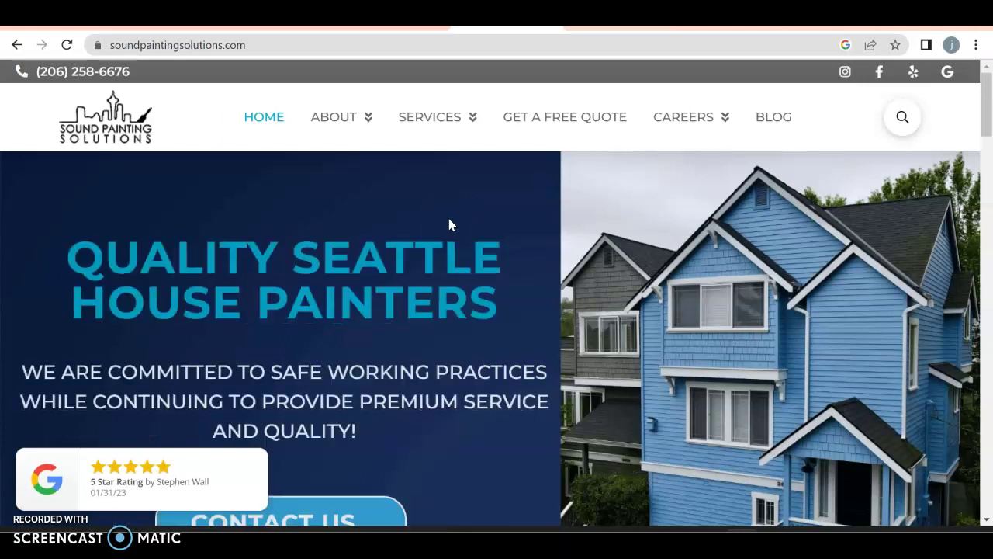
click(375, 153)
mouse_move(421, 124)
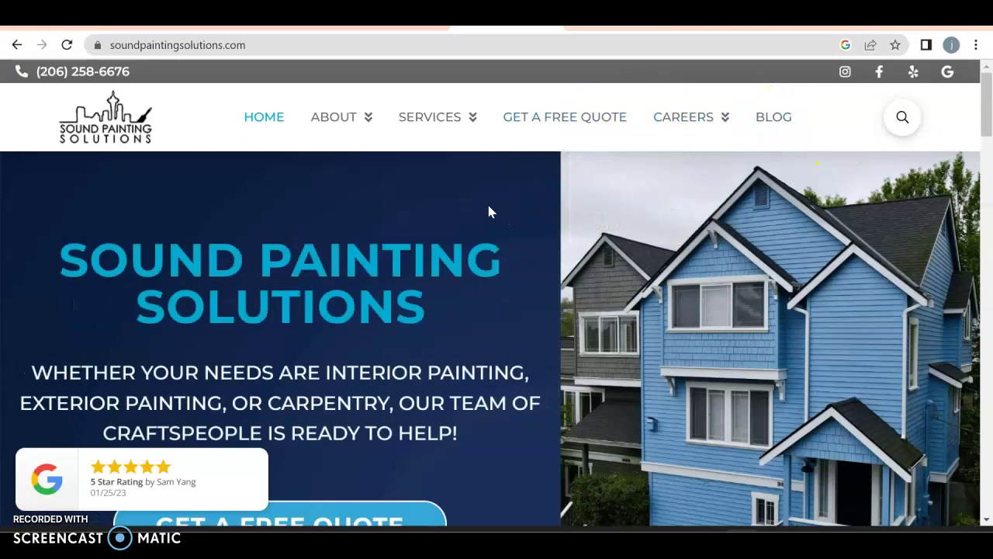
scroll(488, 210, down, 7)
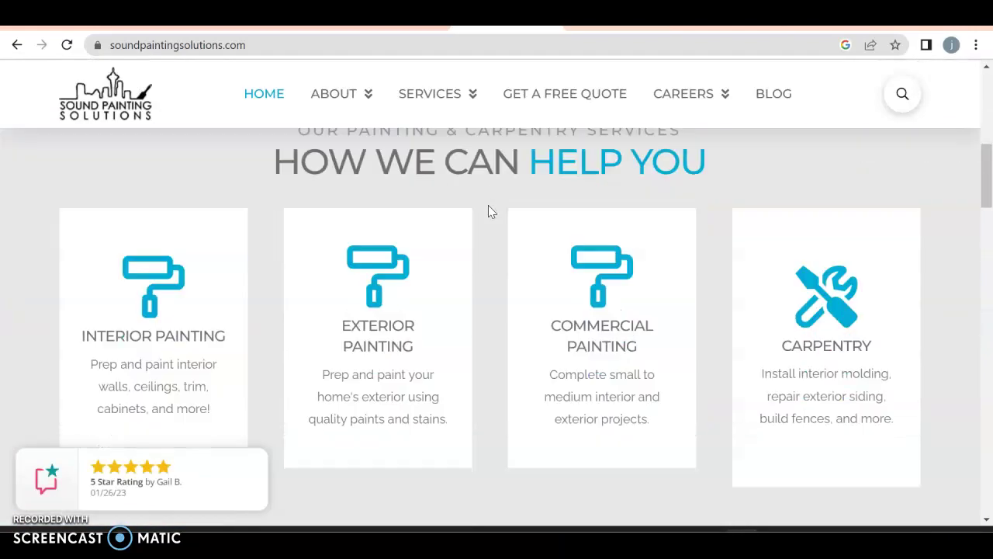
mouse_move(197, 264)
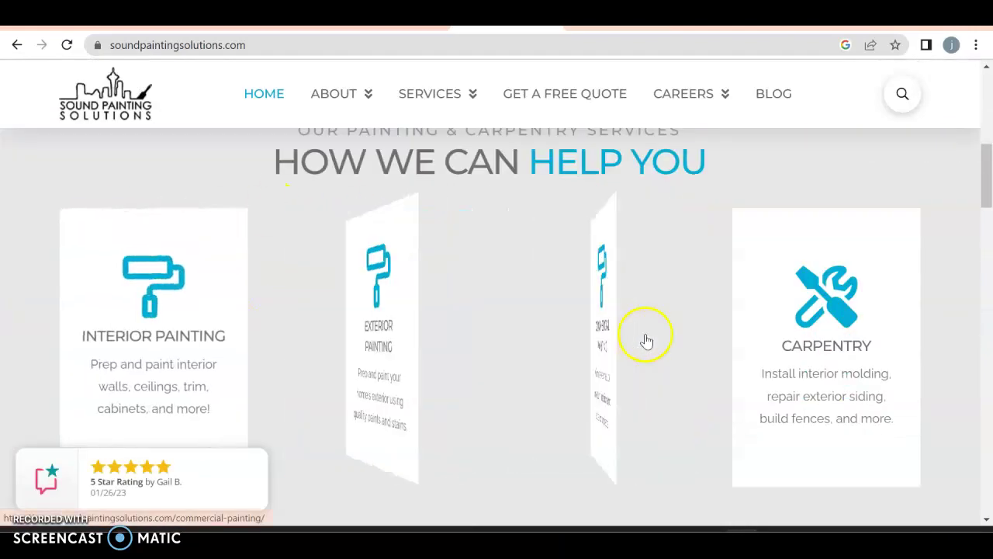
mouse_move(815, 287)
Examine the rest of the competitor's home page, from Our Difference and latest posts to the quote form and map, and return to the service cards.
scroll(811, 283, down, 3)
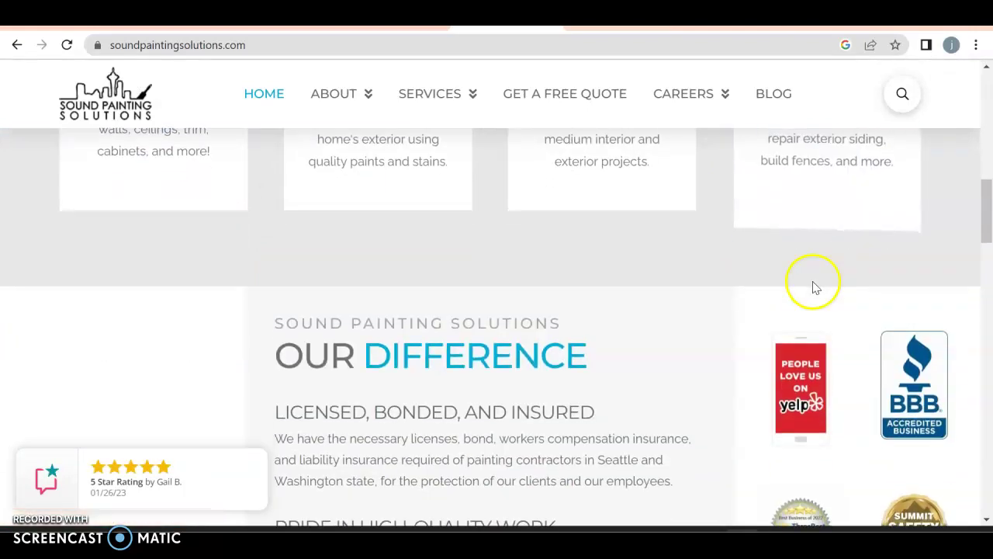
scroll(381, 310, down, 2)
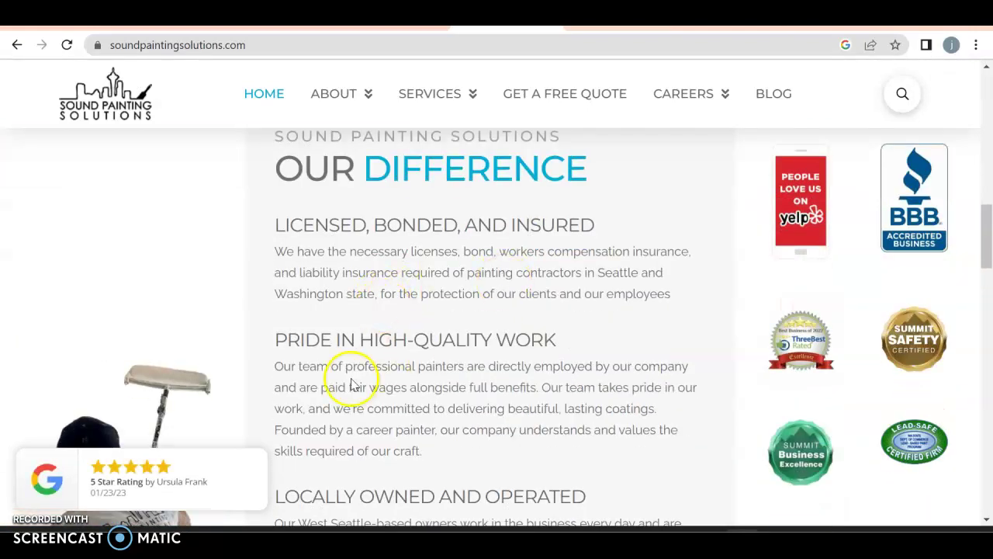
scroll(349, 380, down, 2)
scroll(350, 379, down, 2)
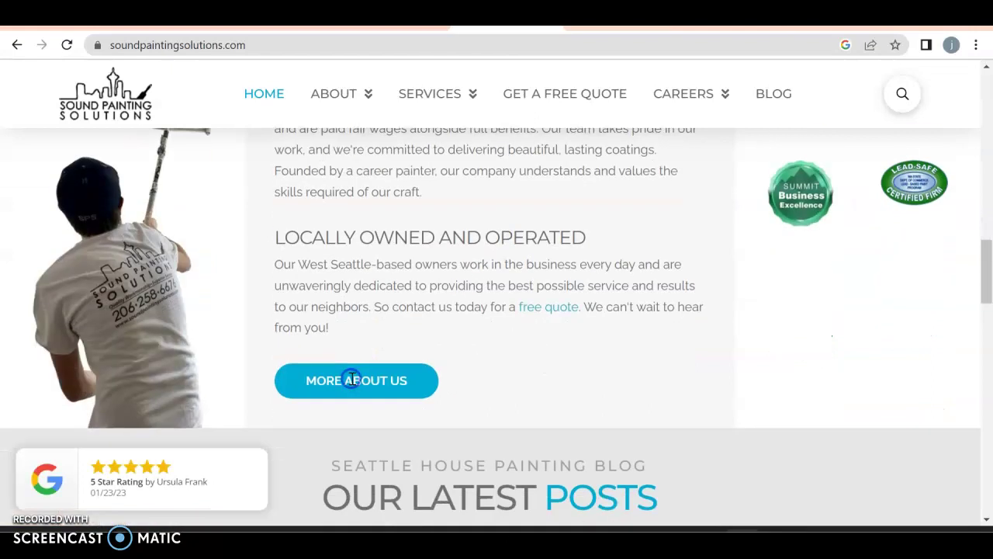
scroll(470, 285, down, 4)
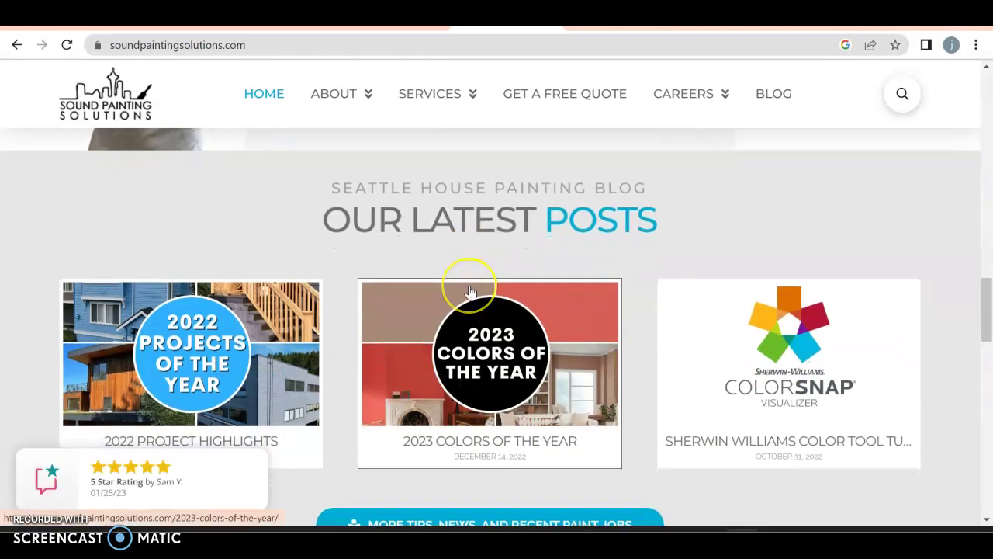
scroll(470, 292, down, 1)
scroll(468, 287, down, 3)
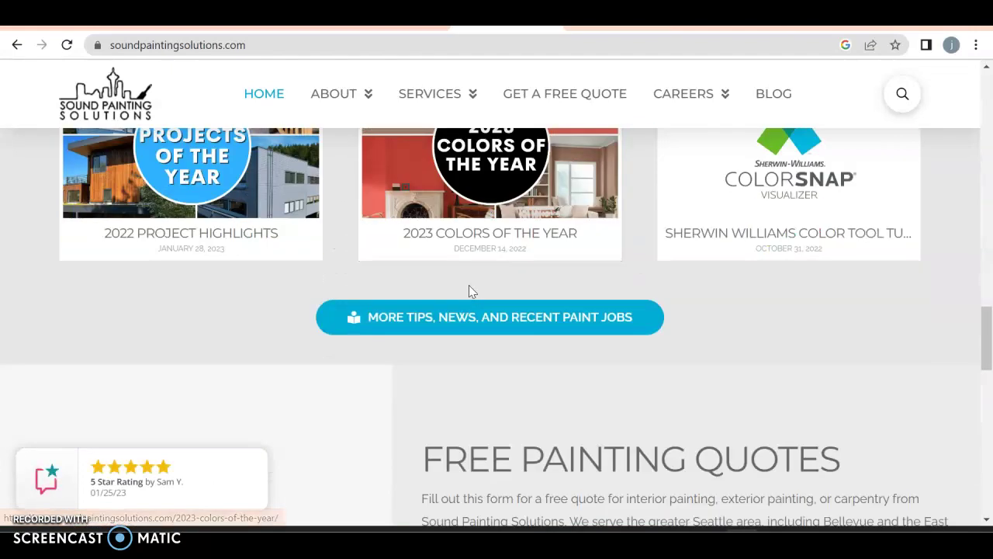
scroll(470, 289, down, 6)
scroll(471, 291, down, 10)
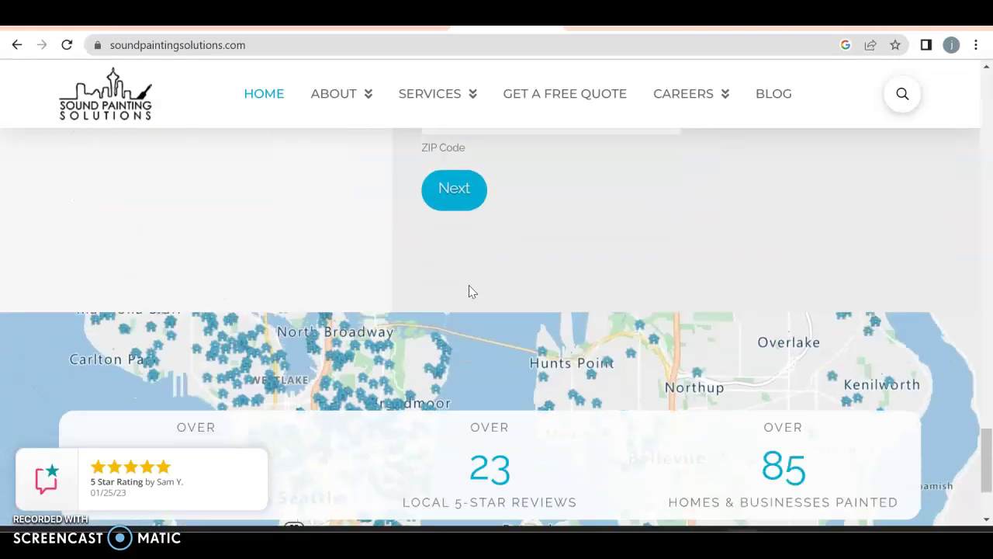
scroll(470, 291, up, 20)
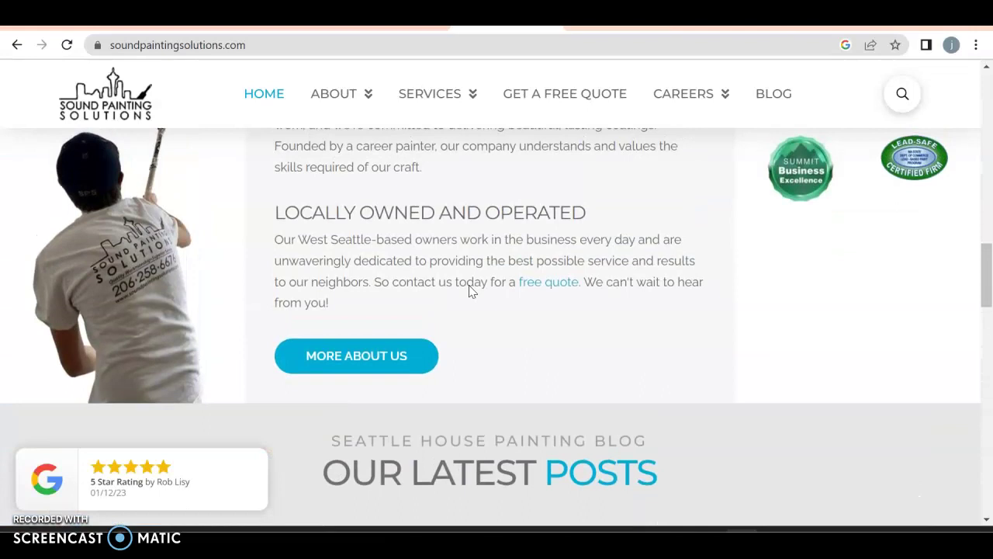
scroll(470, 291, up, 12)
scroll(470, 291, down, 3)
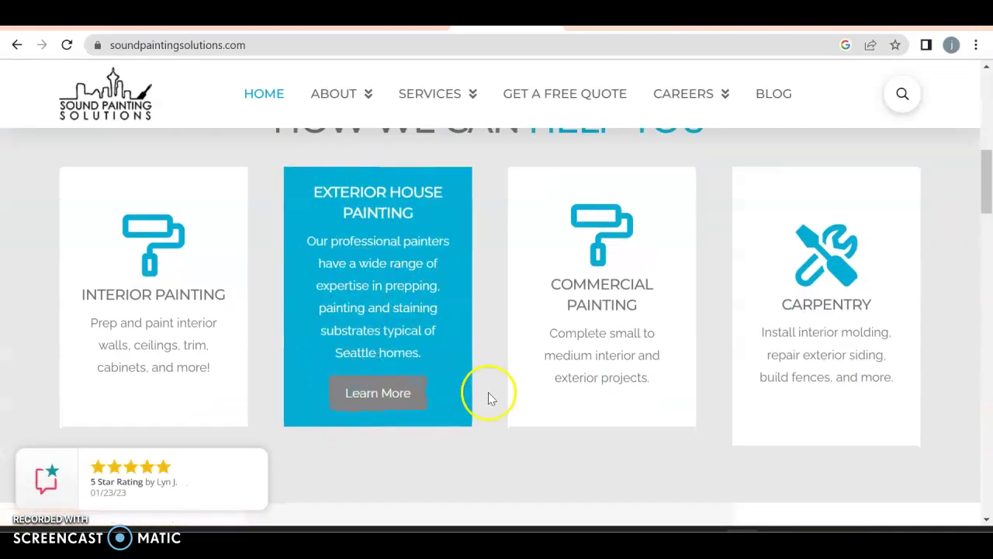
Switch to the Ahrefs overview of soundpaintingsolutions.com, review its metrics and bring up its organic keywords report.
mouse_move(126, 226)
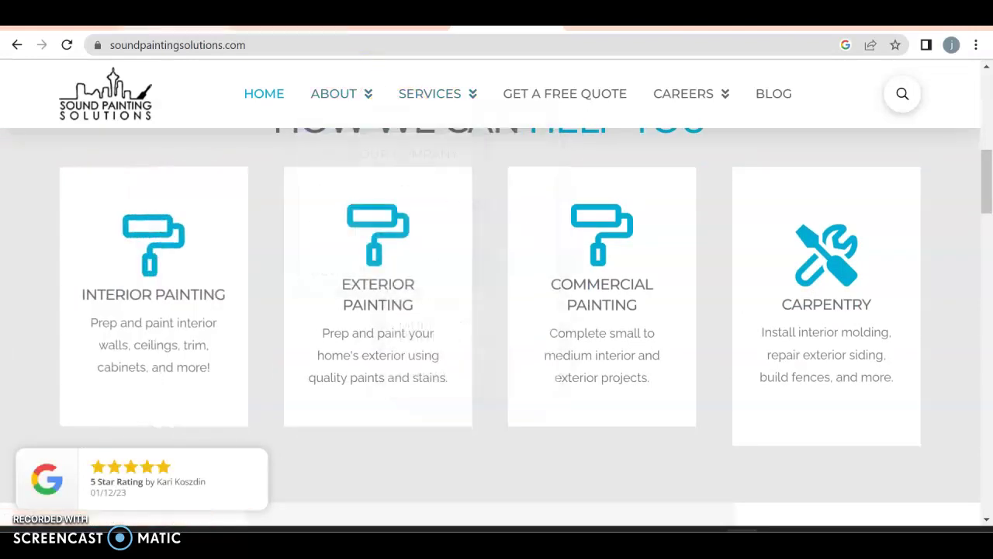
key(ctrl+Tab)
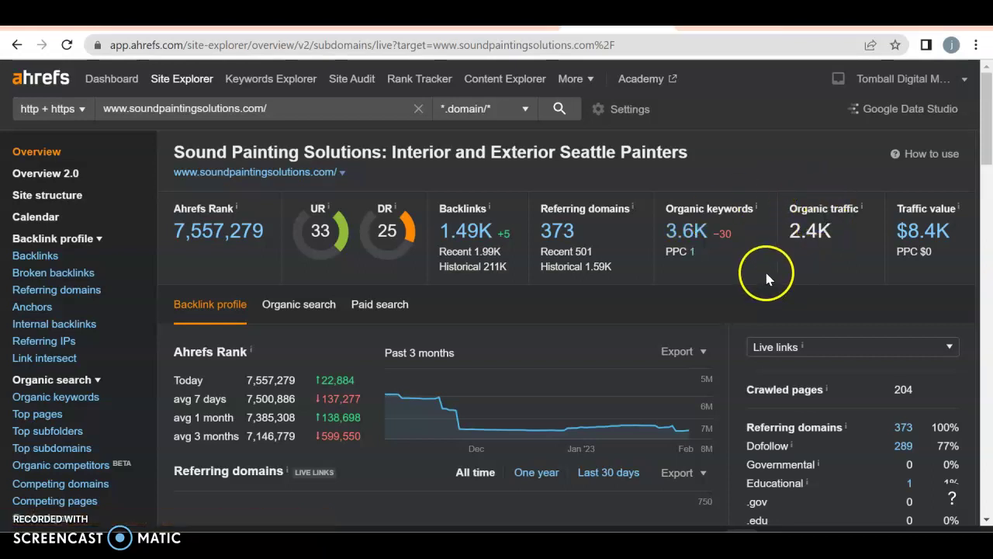
click(821, 262)
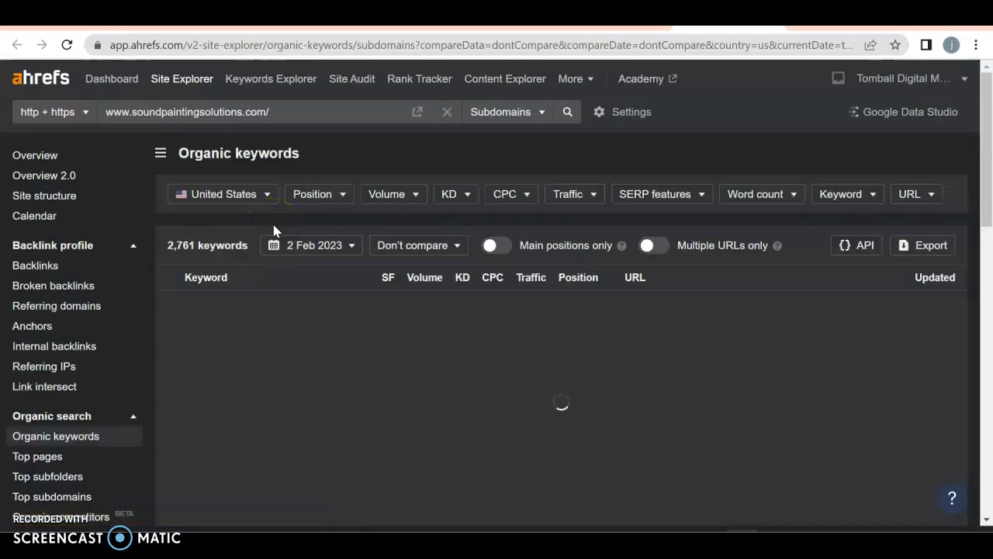
Examine the competitor's highest-traffic organic keywords, such as "painting company seattle", "priming wood before painting" and "painters seattle".
scroll(273, 230, down, 3)
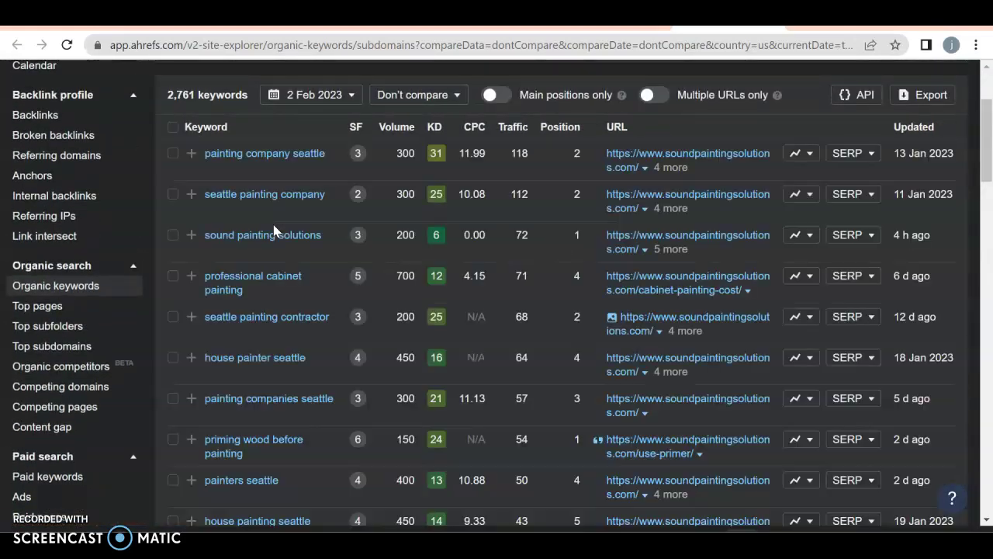
click(254, 178)
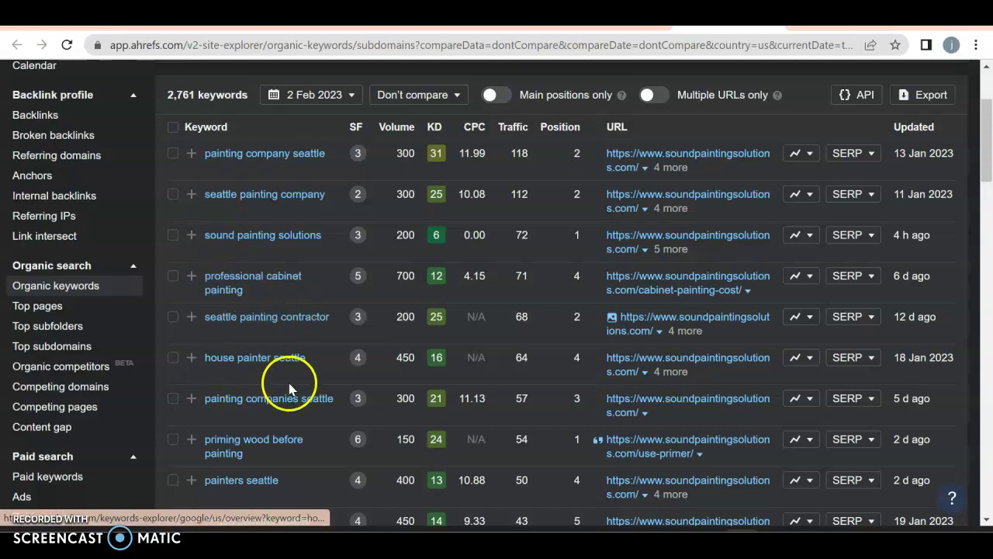
scroll(288, 388, down, 1)
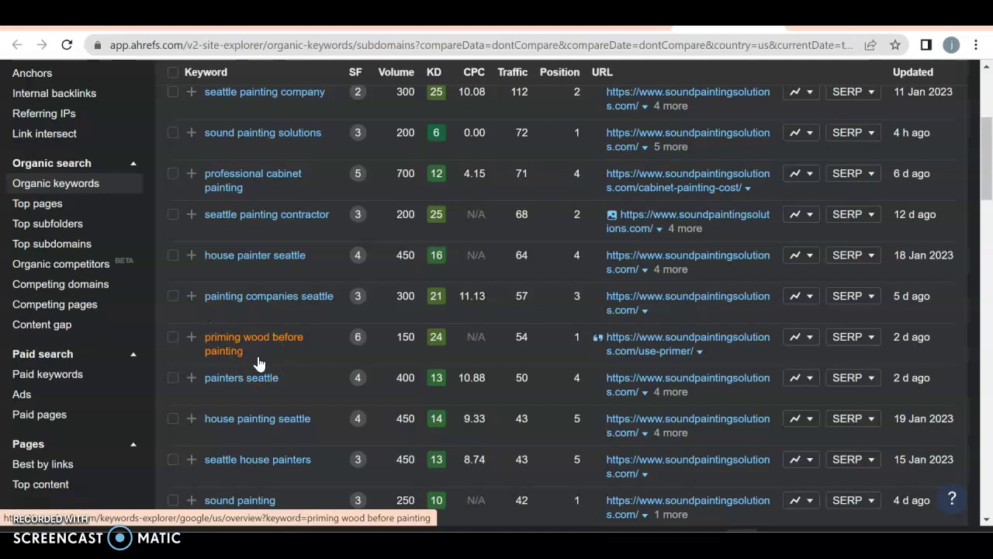
drag(243, 349, 292, 342)
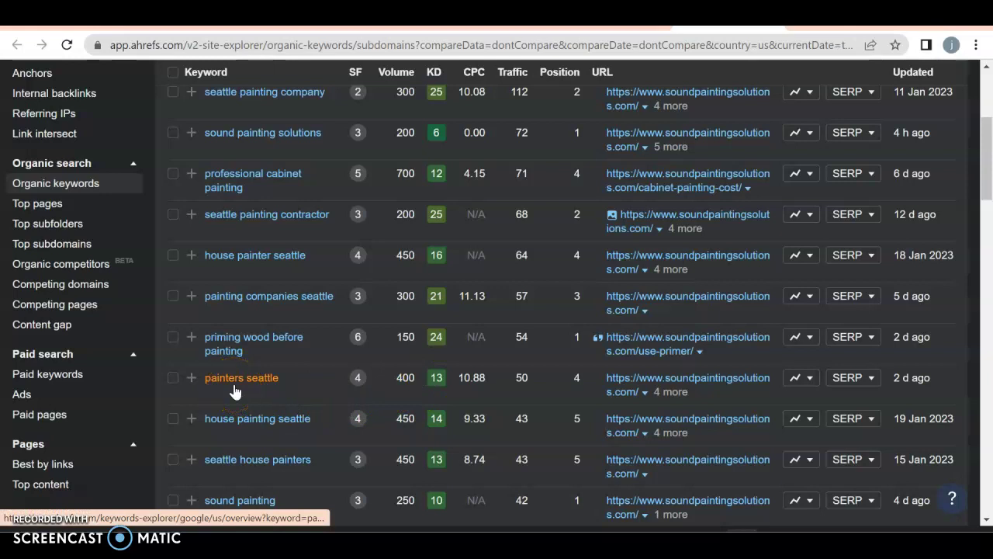
click(263, 377)
click(410, 392)
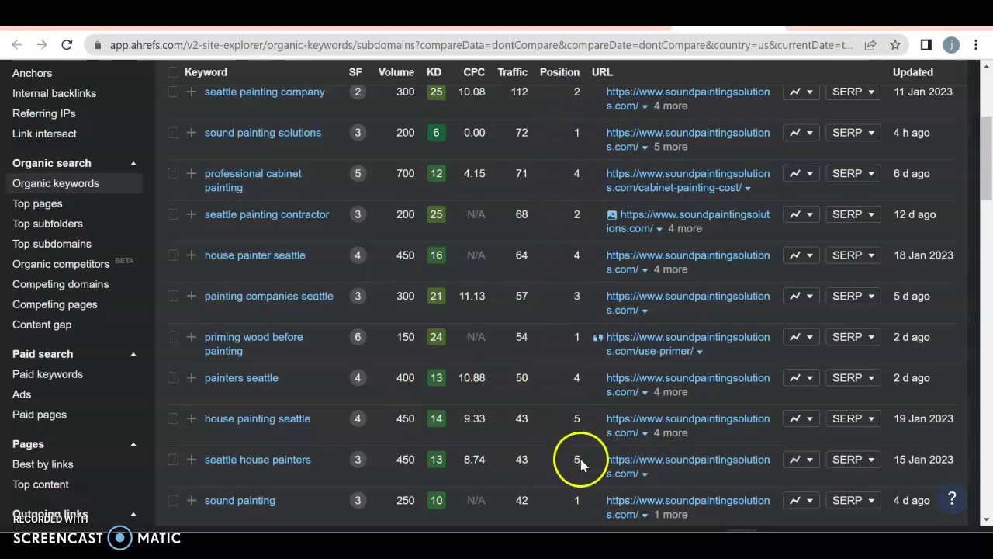
Examine the positions of the remaining organic keywords, including "compañias de pintura" and "how many coats of exterior paint", and return to the report's start.
scroll(577, 466, down, 15)
scroll(577, 481, down, 5)
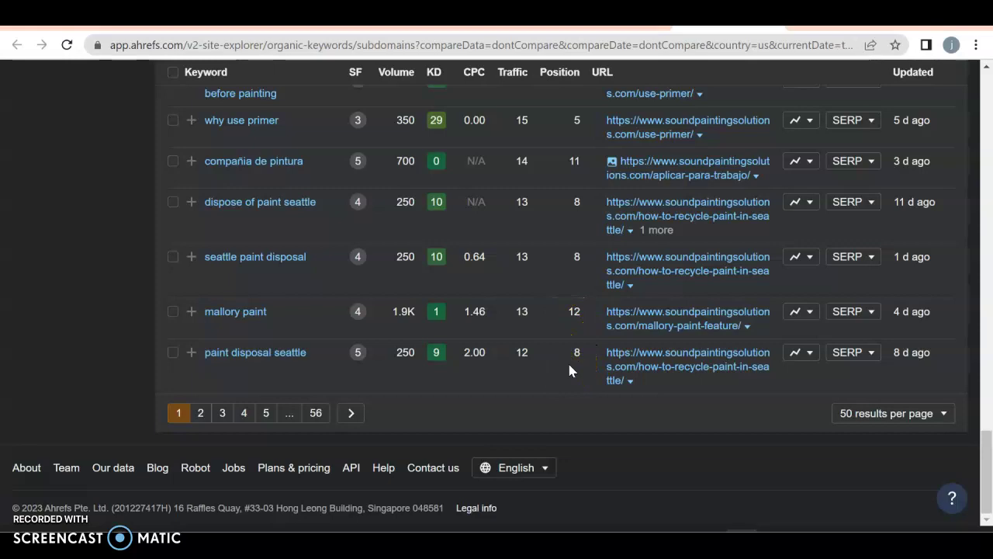
scroll(569, 370, up, 15)
scroll(569, 370, down, 5)
scroll(569, 371, down, 2)
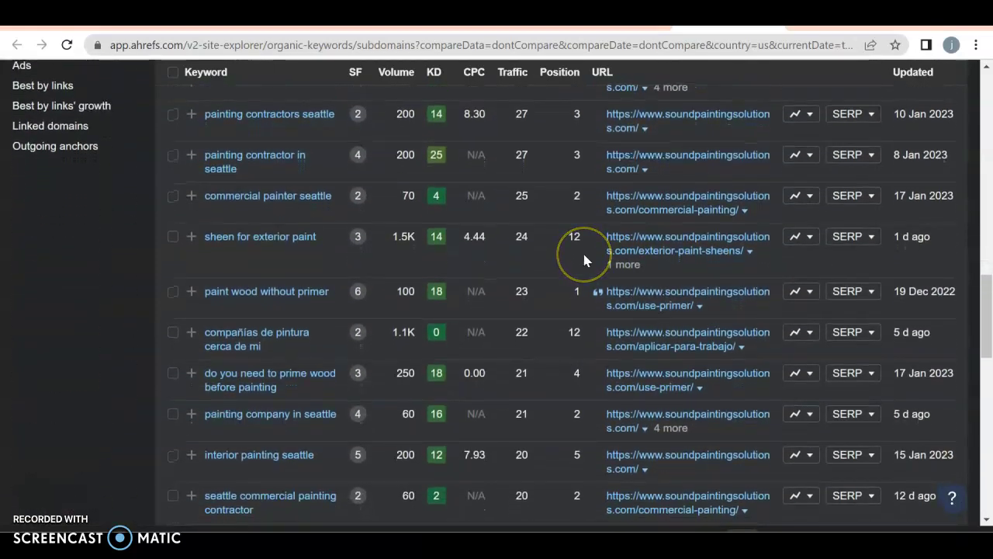
scroll(476, 261, up, 5)
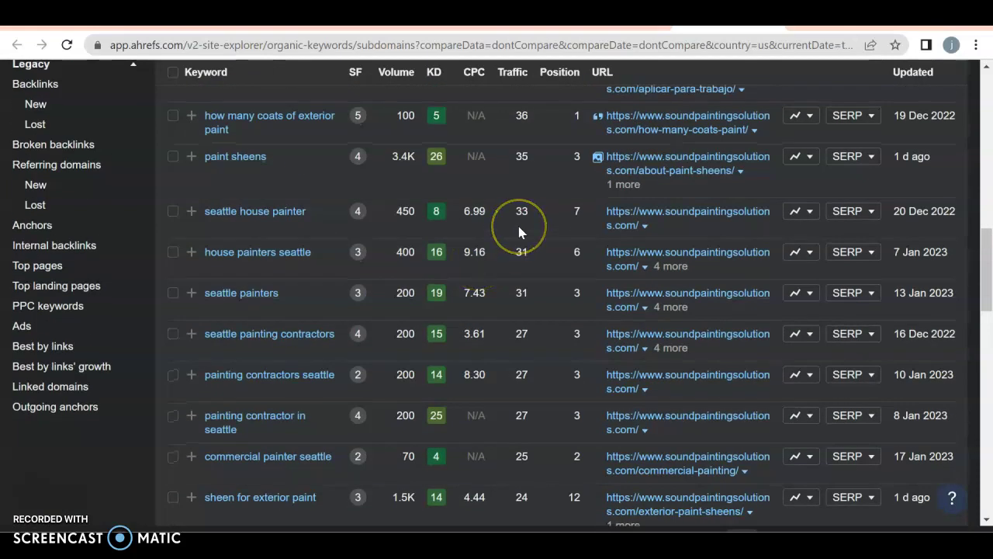
scroll(519, 231, up, 2)
click(583, 184)
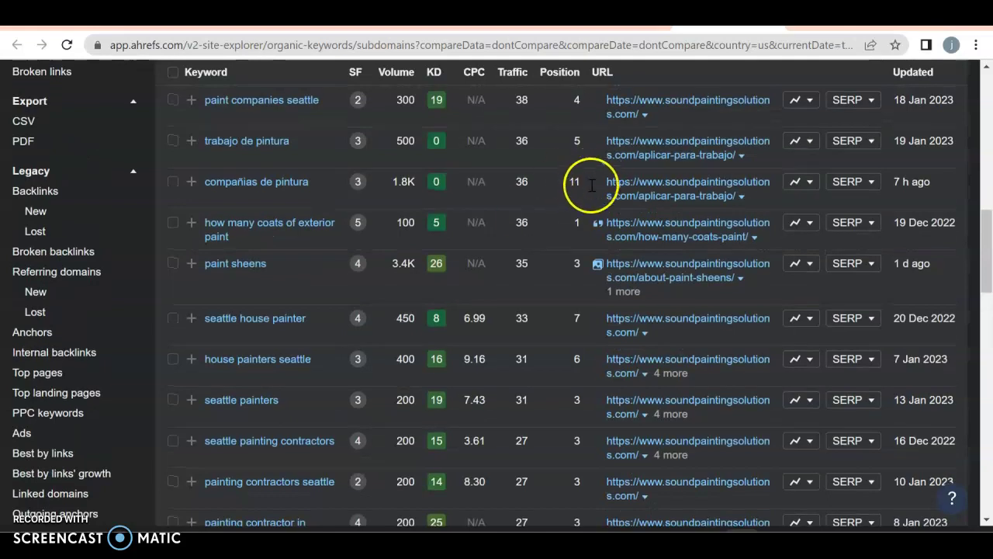
click(276, 251)
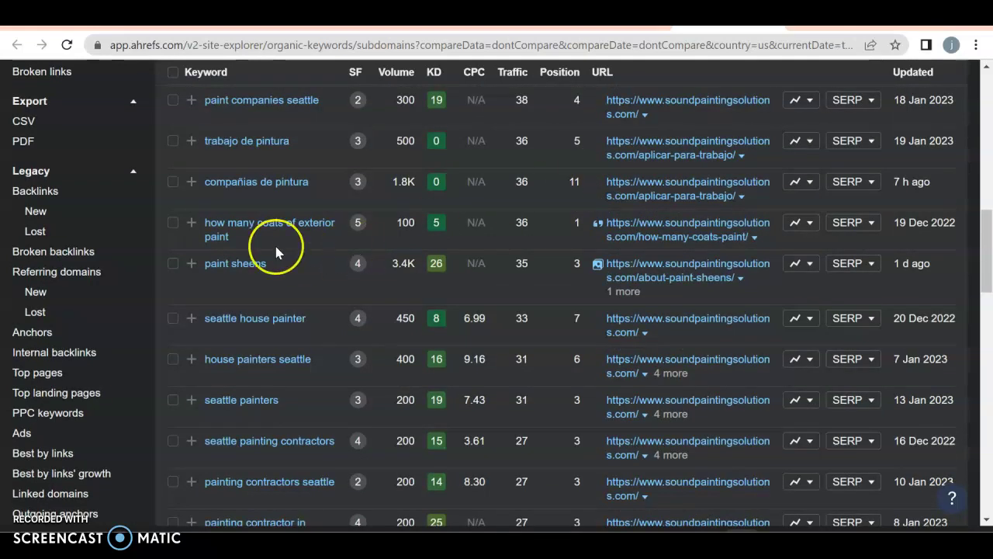
click(318, 210)
scroll(319, 208, up, 10)
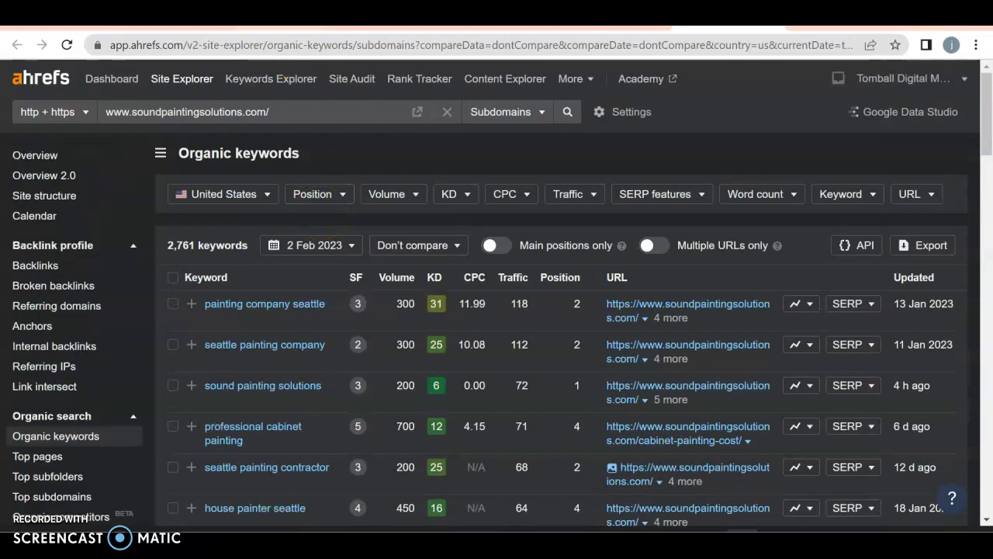
Compare the Ahrefs overview of archagaspaintingllc.com with that of soundpaintingsolutions.com, looking at organic keywords and referring domains.
click(401, 319)
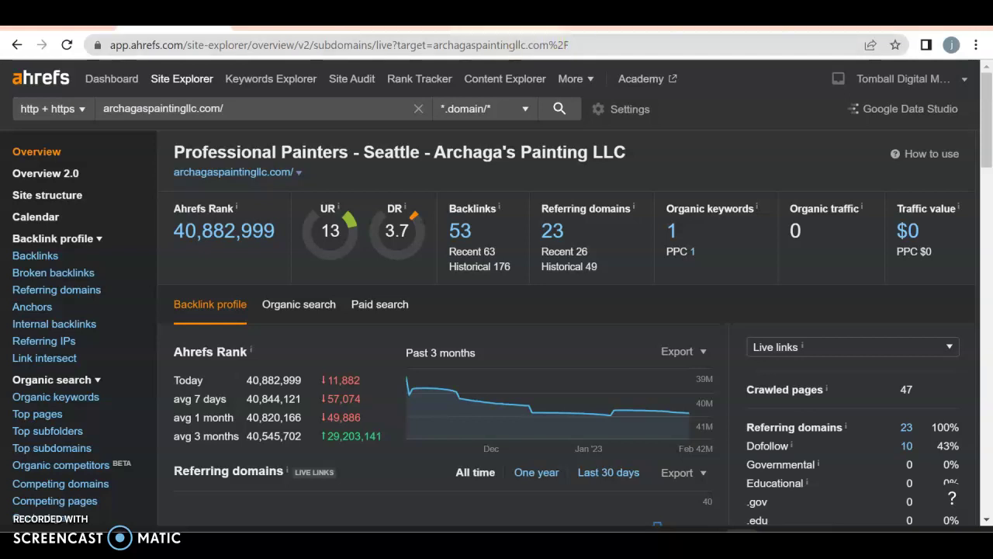
click(535, 30)
click(466, 17)
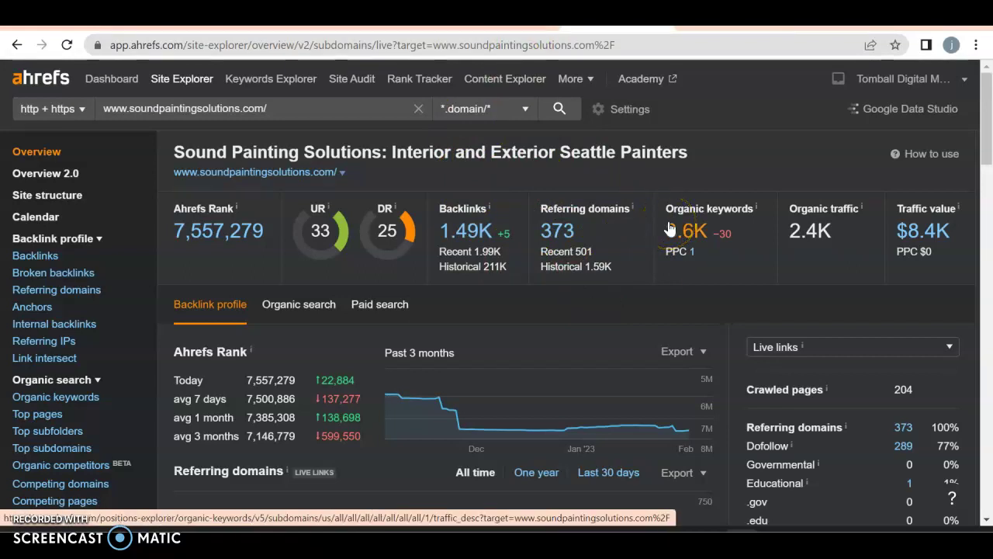
click(551, 217)
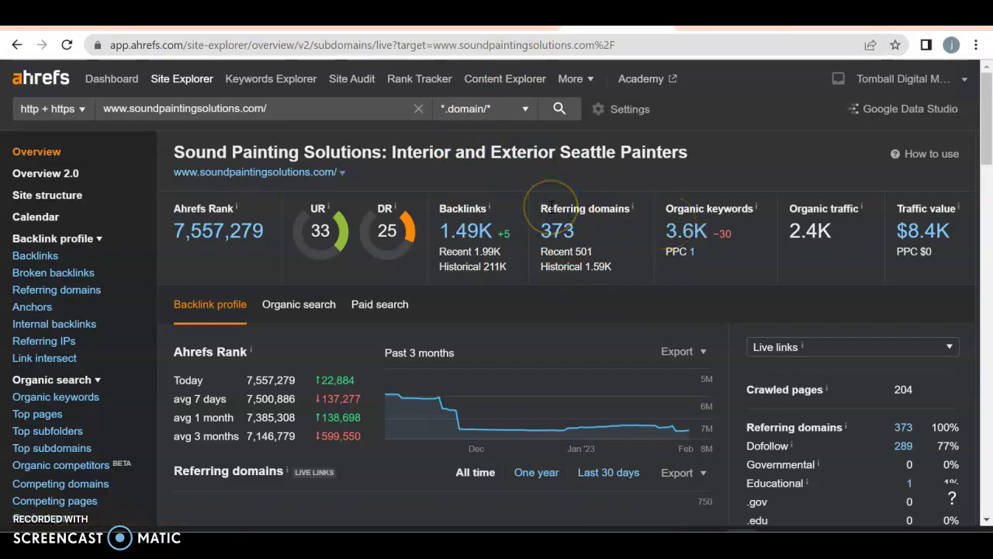